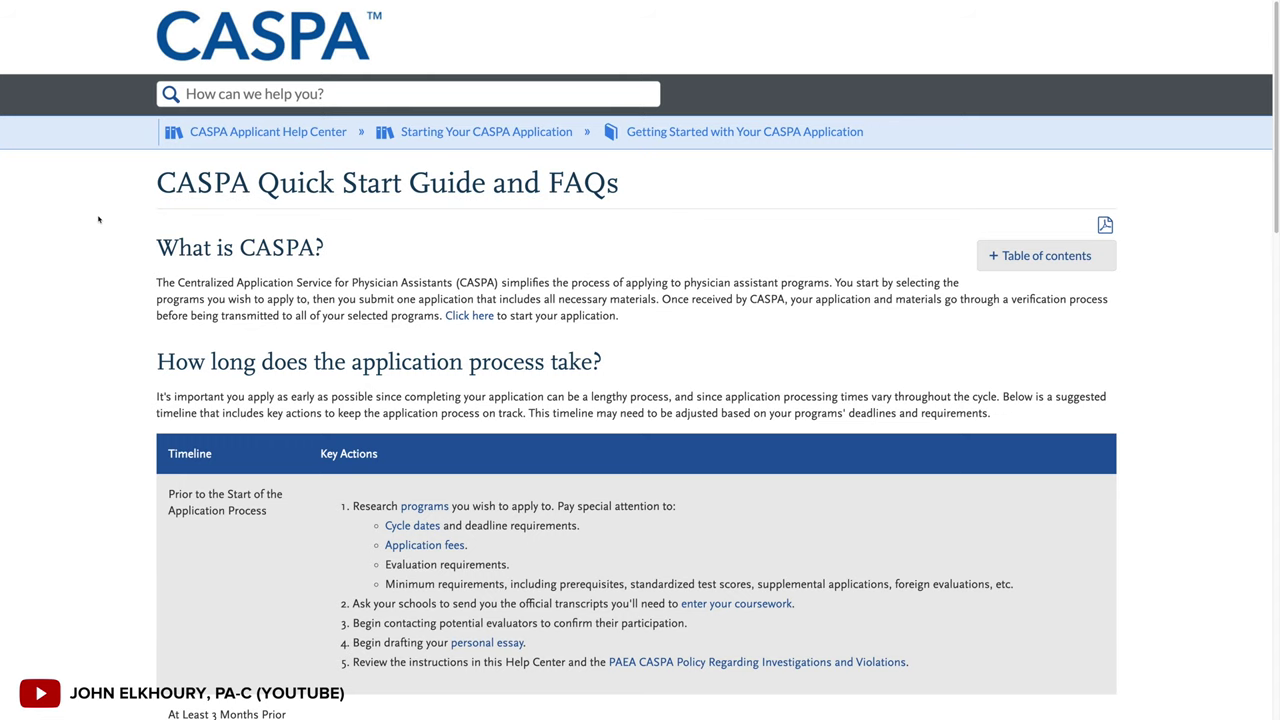
pyautogui.scroll(-1, 98, 219)
pyautogui.scroll(-1, 98, 219)
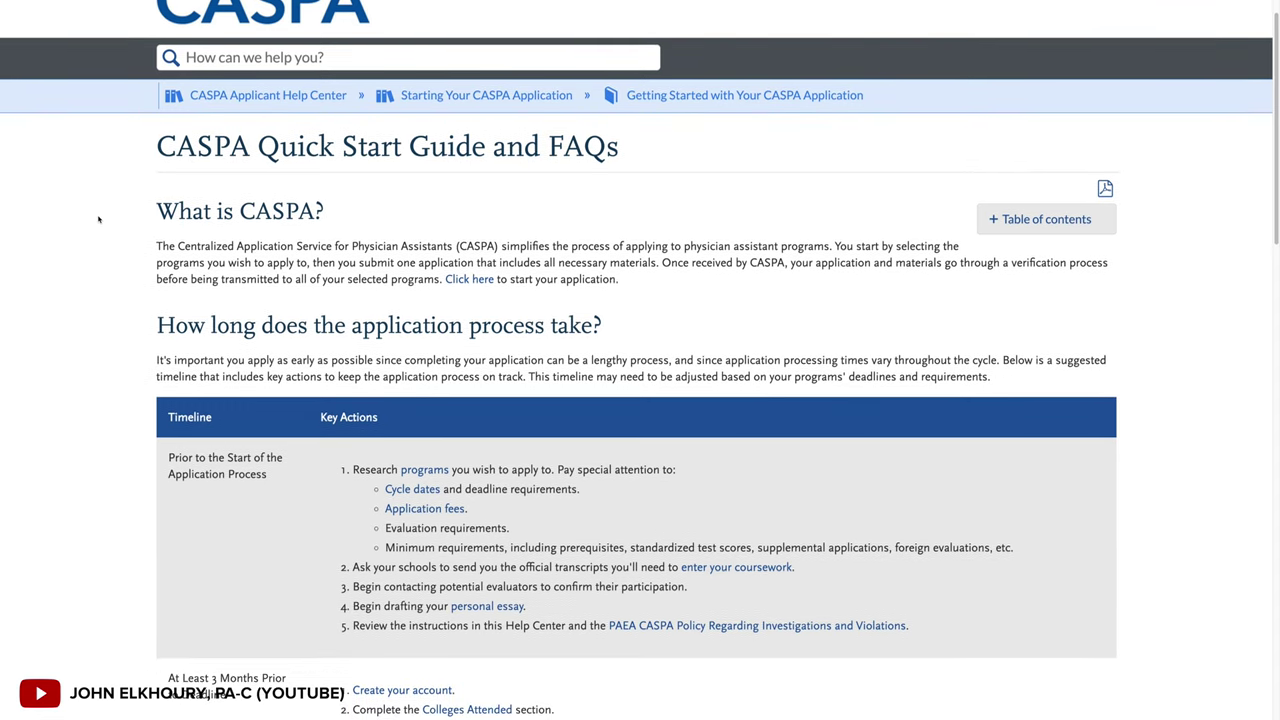
pyautogui.scroll(-3, 221, 257)
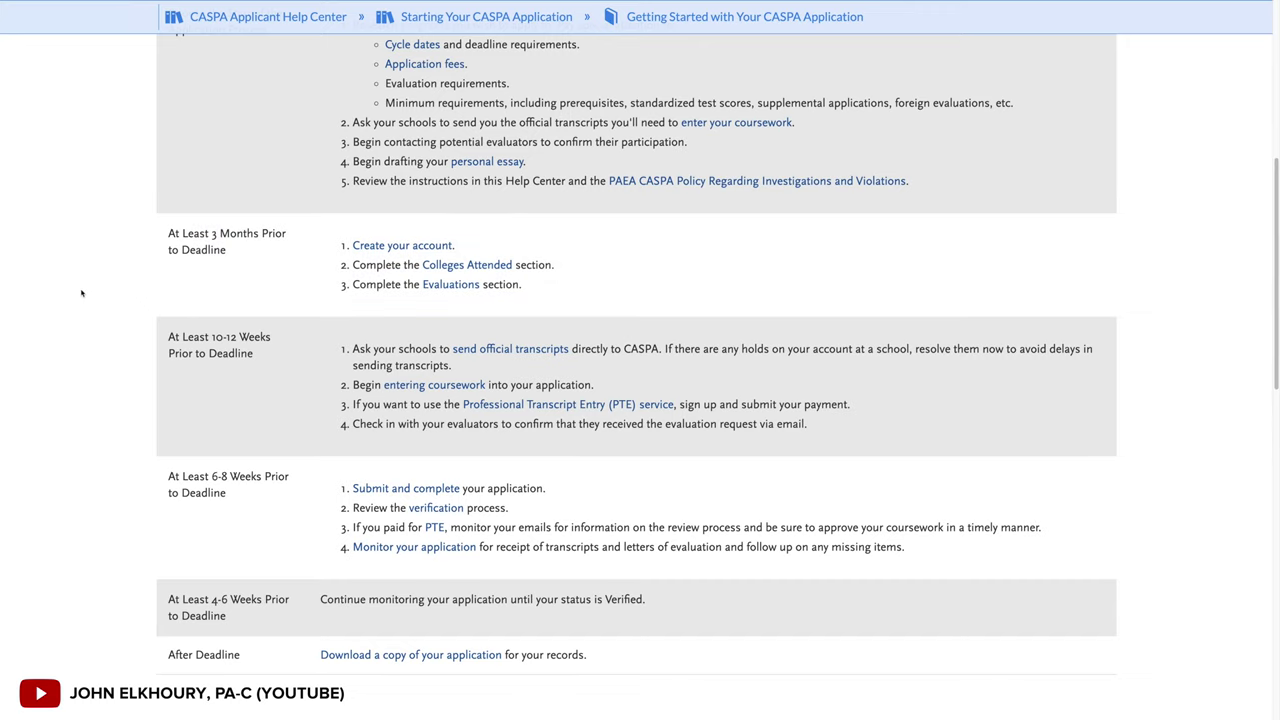
pyautogui.scroll(-1, 93, 323)
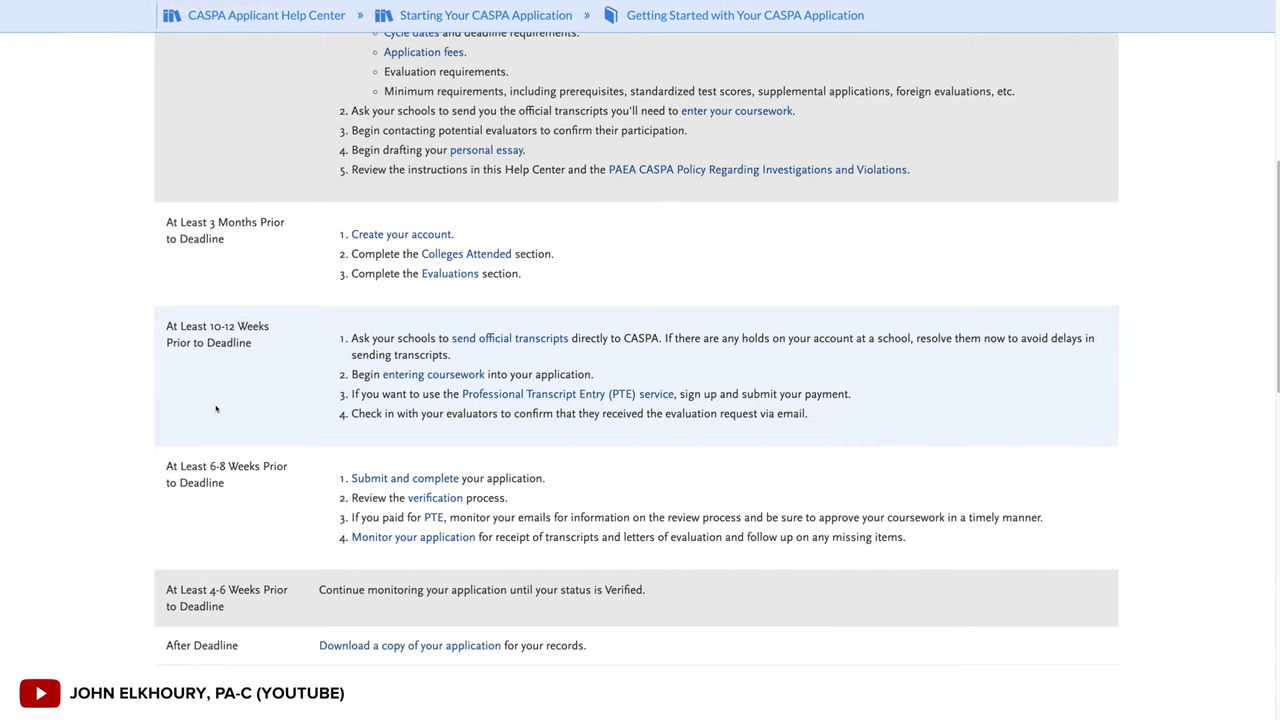
pyautogui.scroll(-3, 220, 420)
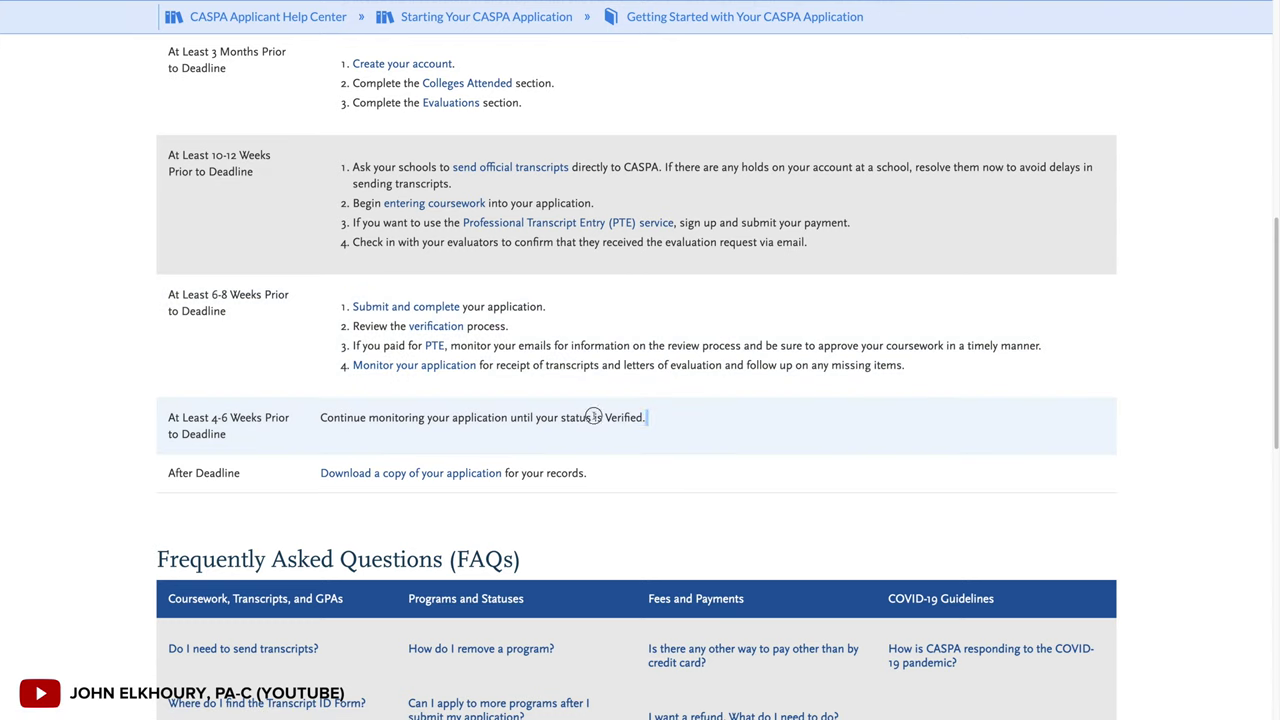
pyautogui.moveTo(593, 416); pyautogui.dragTo(309, 420)
pyautogui.click(362, 430)
pyautogui.moveTo(717, 420); pyautogui.dragTo(402, 422)
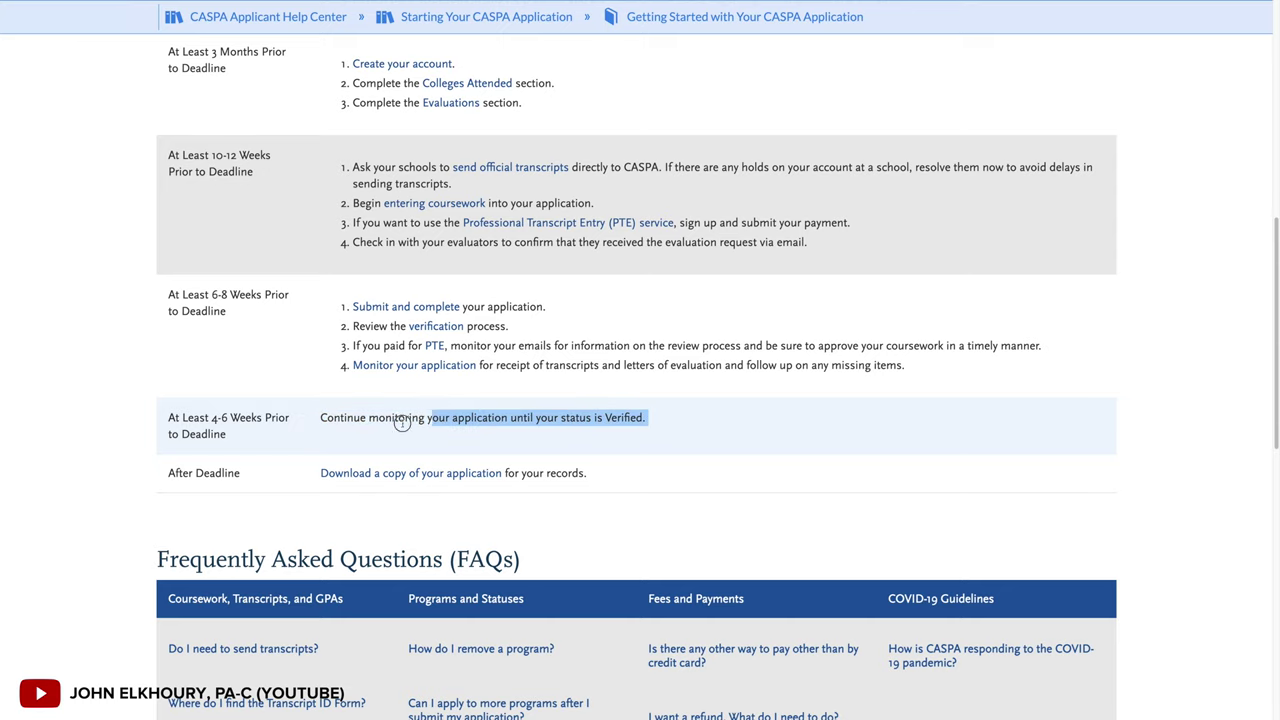
pyautogui.click(298, 439)
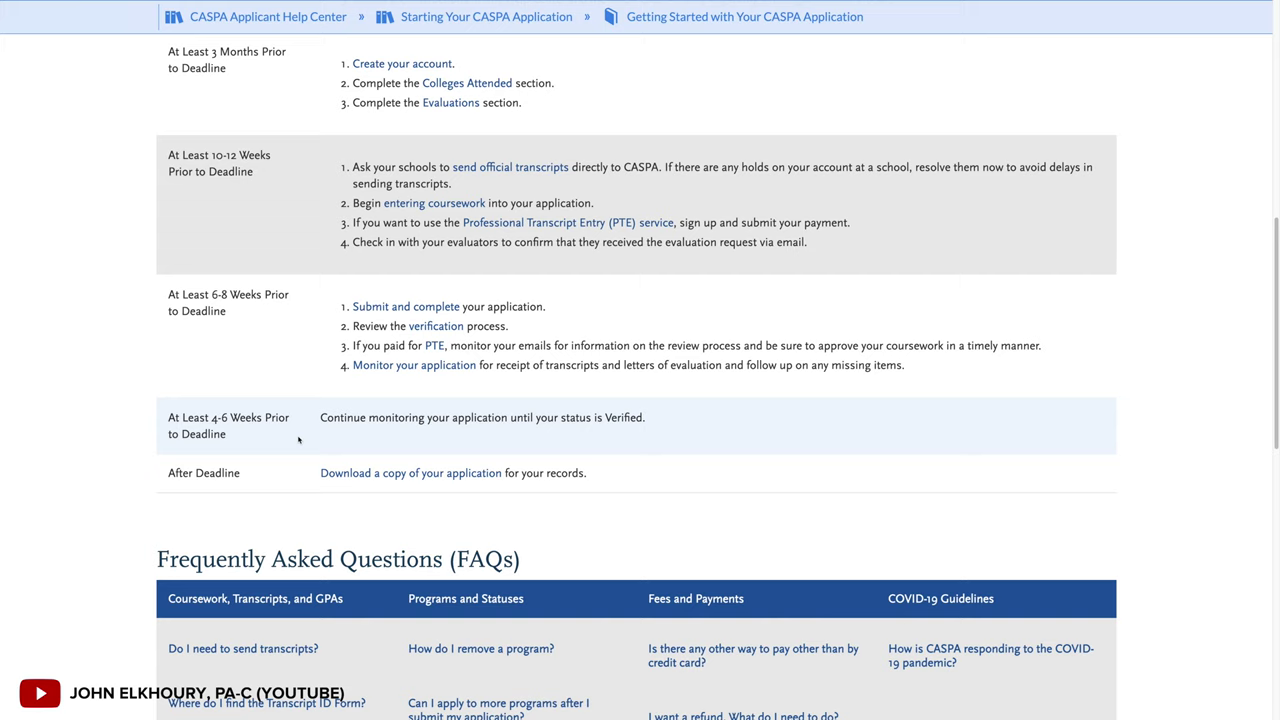
pyautogui.scroll(-1, 302, 436)
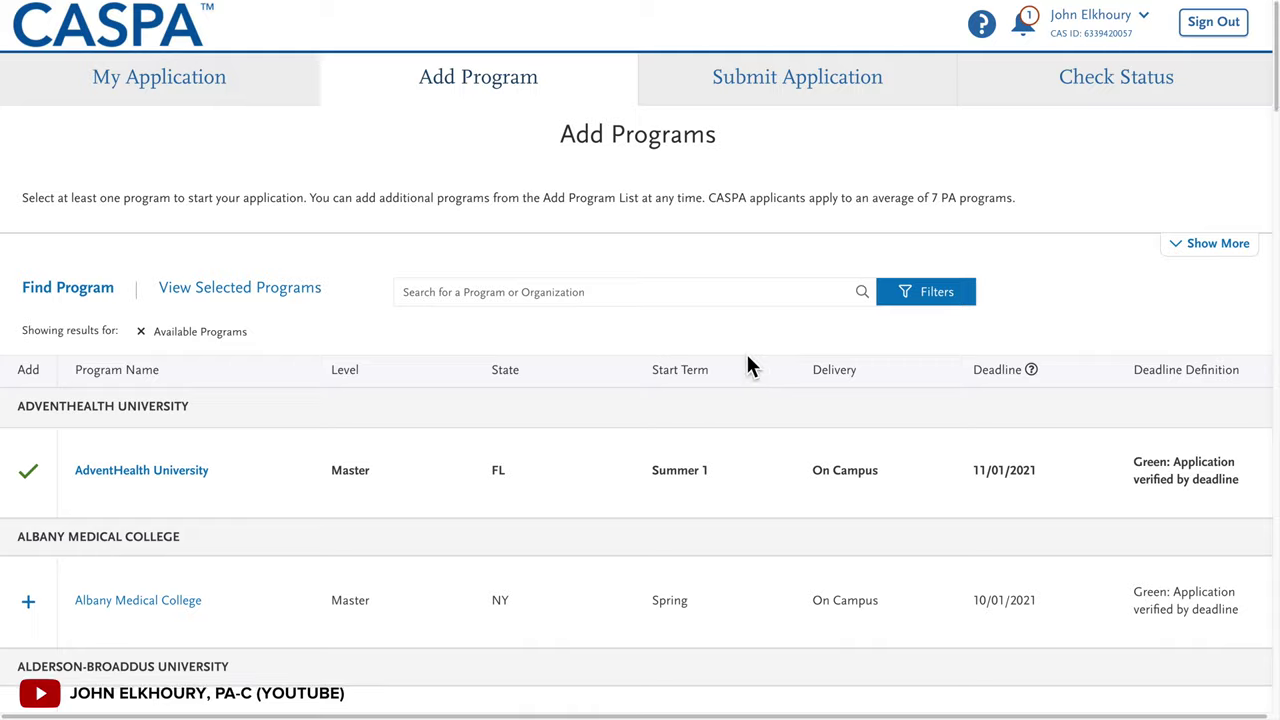
# Step: Zoom in on the Add Programs list of PA programs and deadlines
pyautogui.hotkey('ctrl', '+')
pyautogui.scroll(-2, 960, 429)
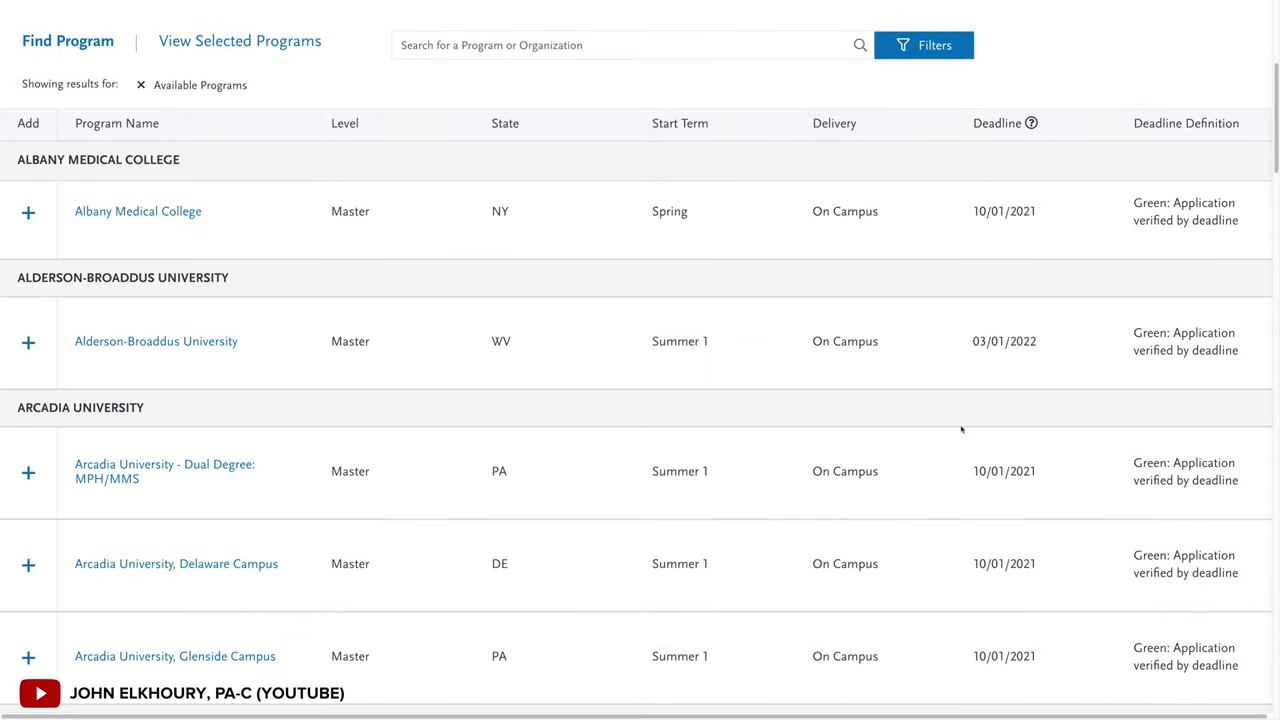
pyautogui.doubleClick(533, 301)
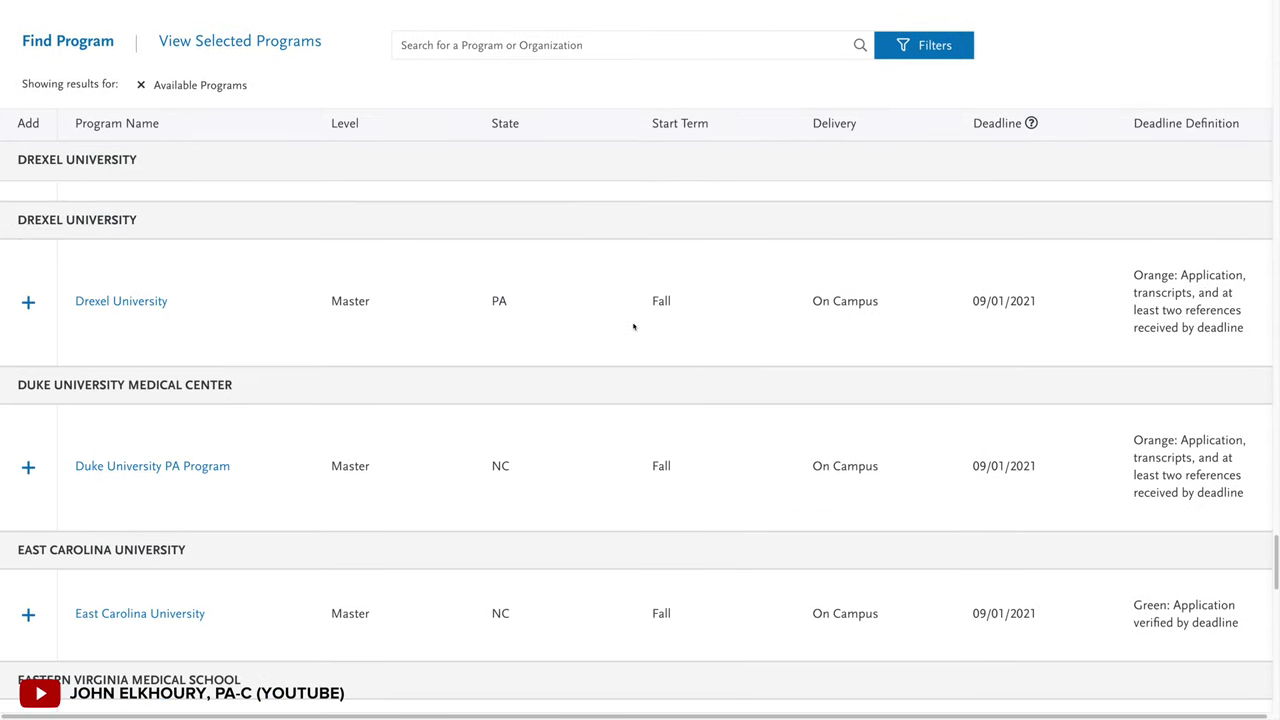
pyautogui.moveTo(968, 302); pyautogui.dragTo(1060, 311)
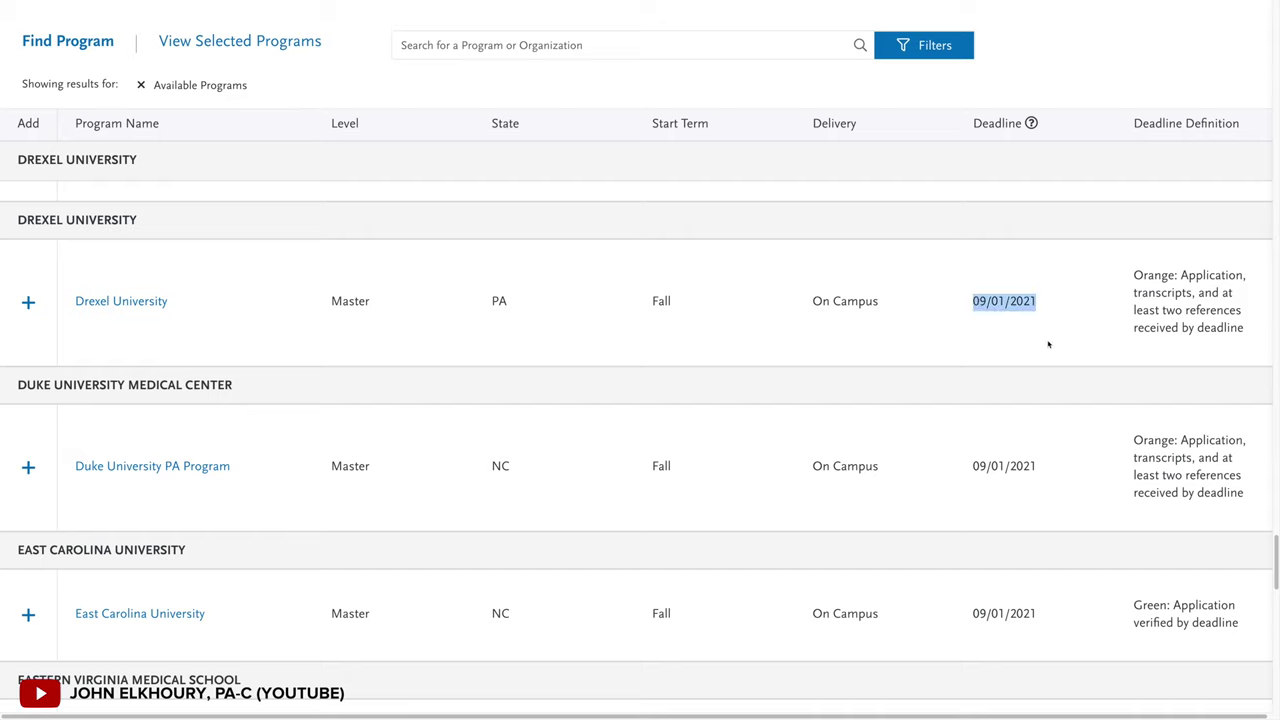
pyautogui.click(1048, 338)
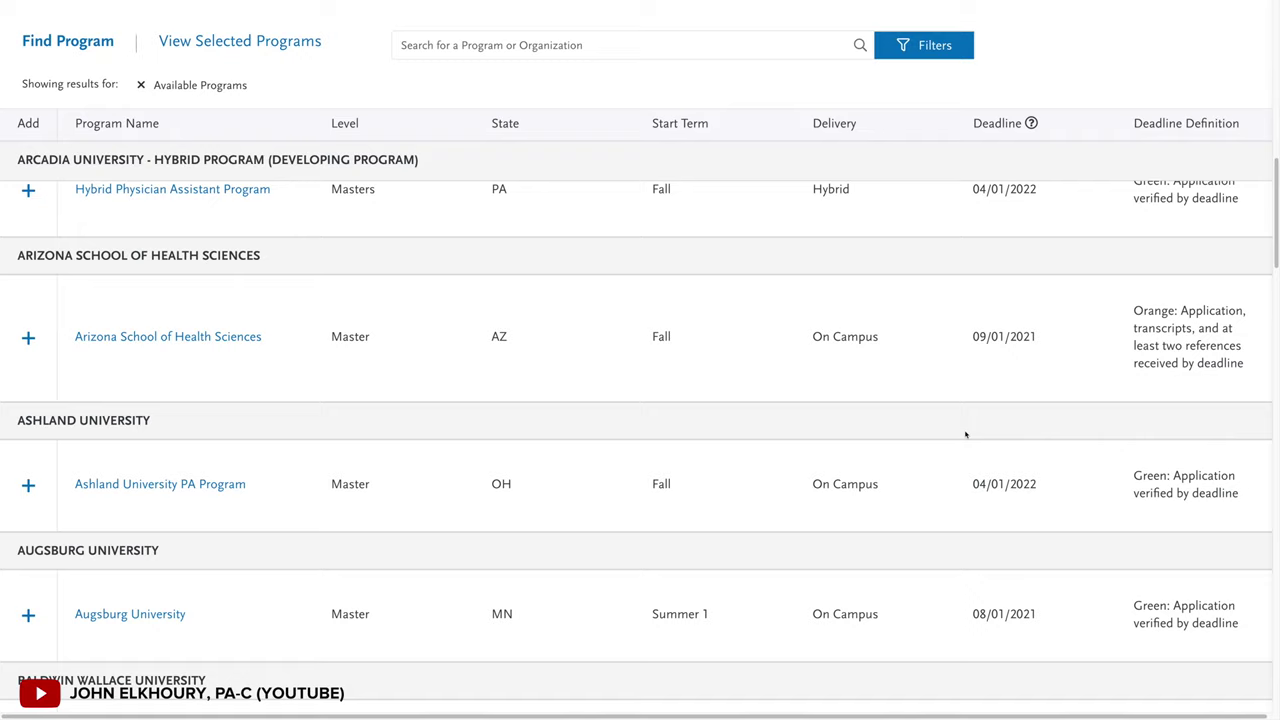
pyautogui.moveTo(1250, 492); pyautogui.dragTo(1130, 475)
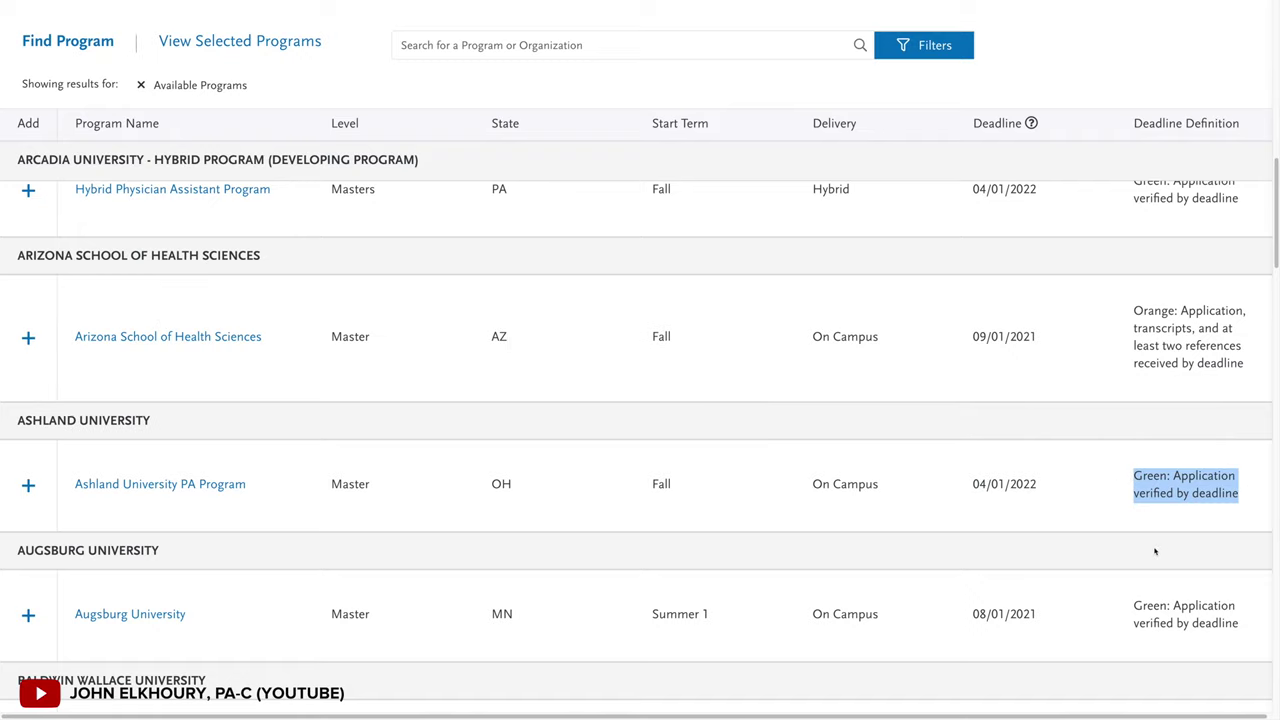
pyautogui.click(1233, 510)
pyautogui.moveTo(1254, 503); pyautogui.dragTo(1107, 467)
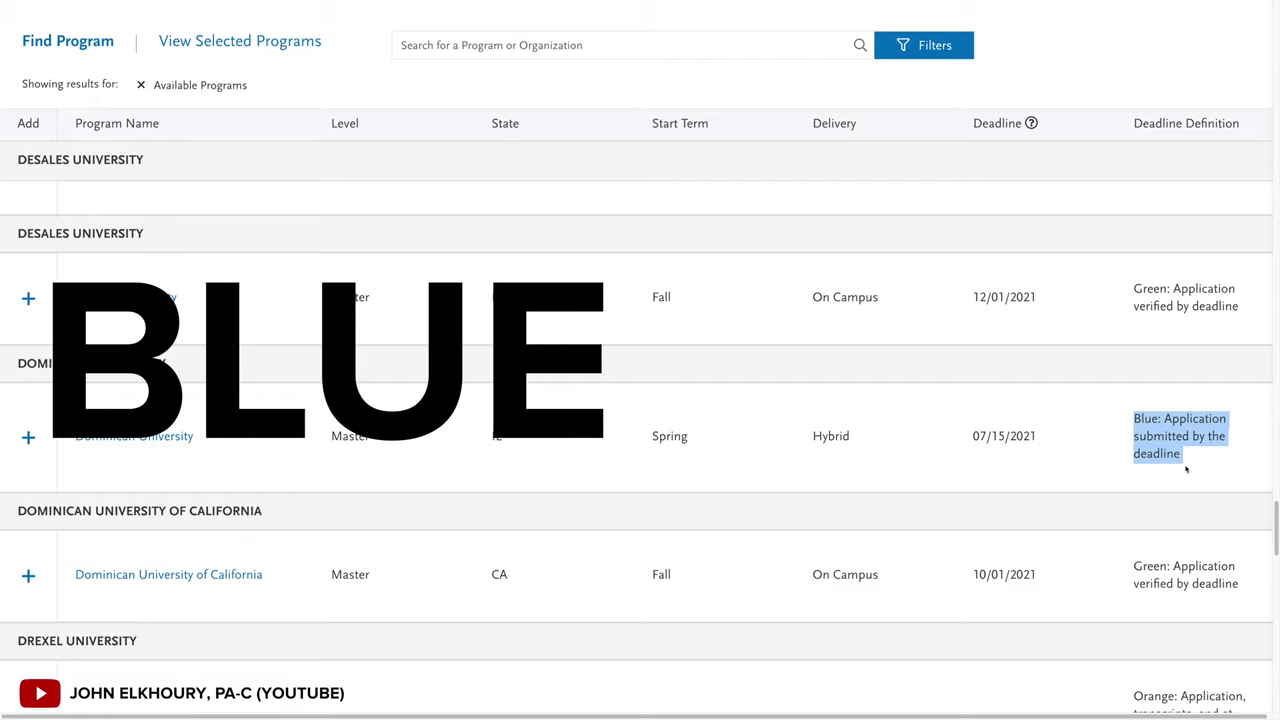
pyautogui.click(1199, 465)
pyautogui.moveTo(1228, 463); pyautogui.dragTo(1135, 414)
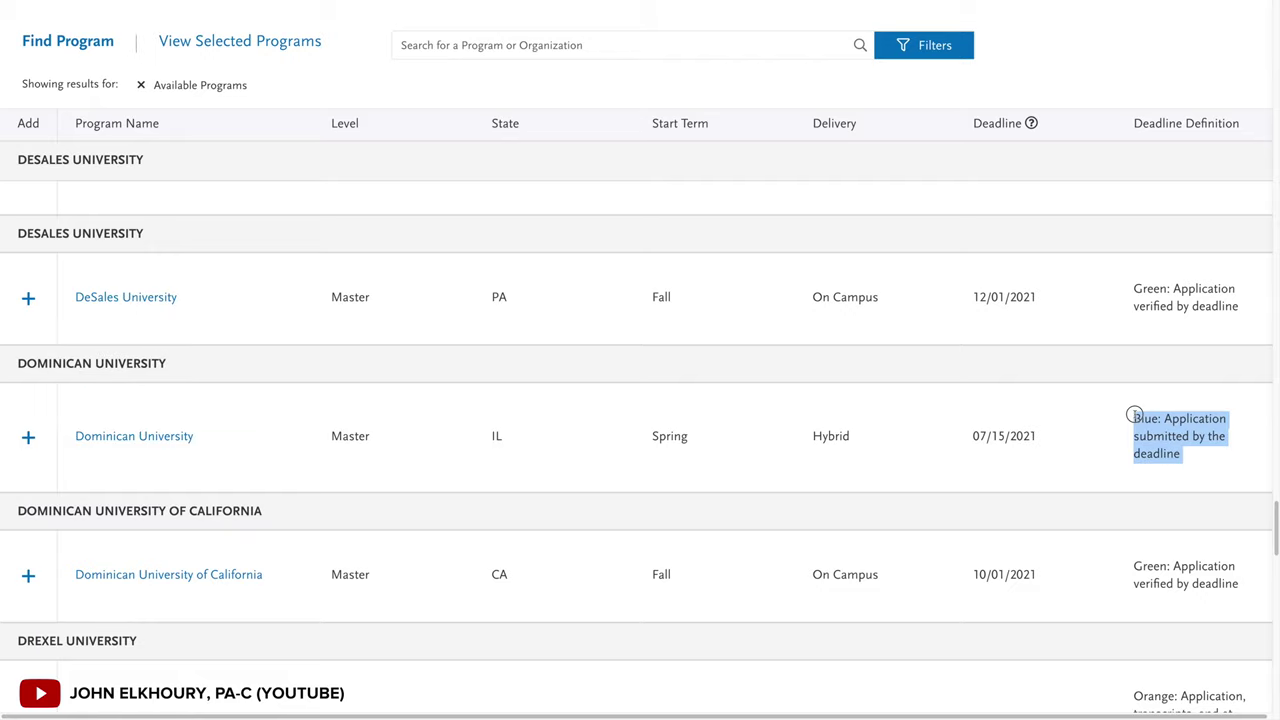
pyautogui.click(1150, 404)
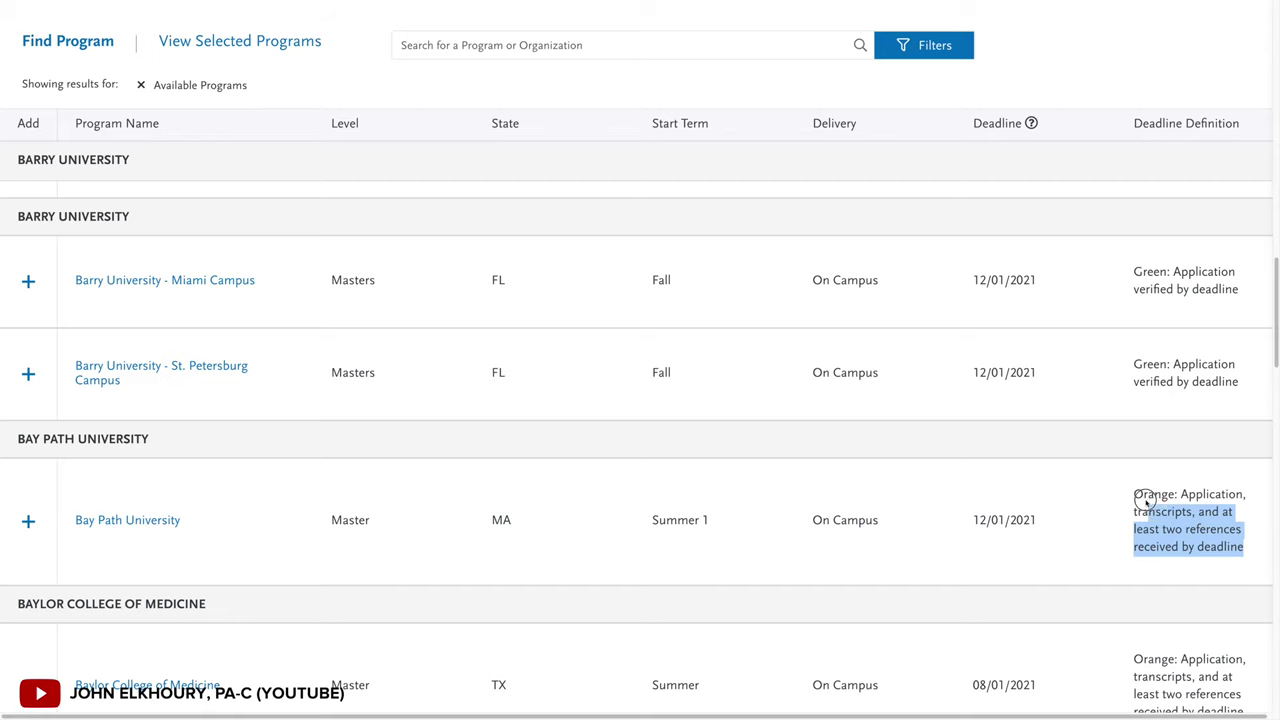
pyautogui.moveTo(1146, 498); pyautogui.dragTo(1135, 491)
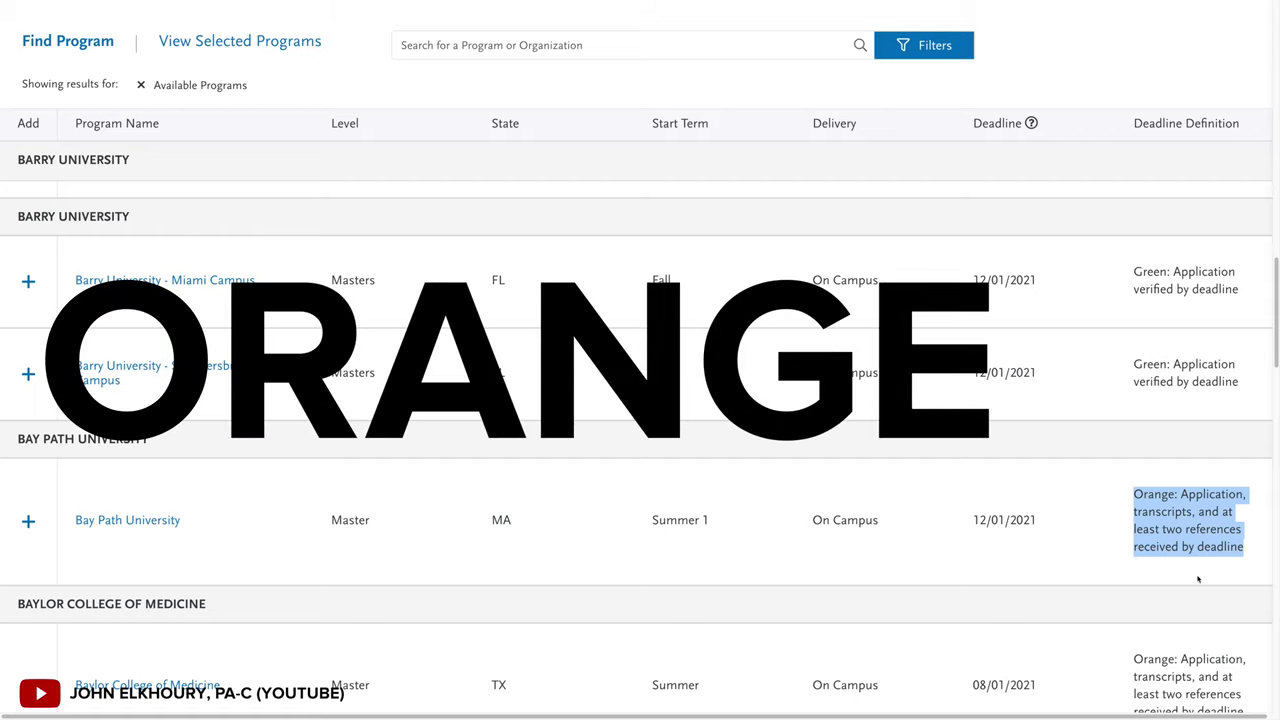
pyautogui.click(1198, 579)
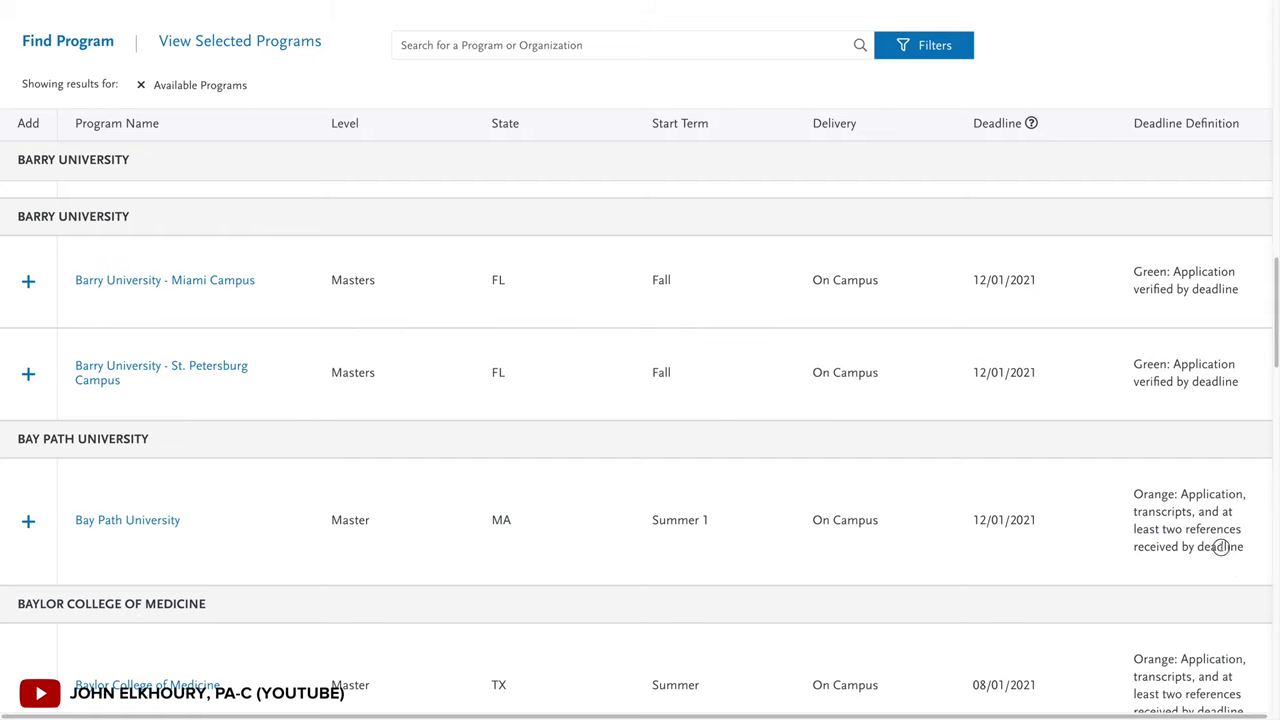
pyautogui.moveTo(1221, 547); pyautogui.dragTo(1115, 489)
pyautogui.click(1113, 475)
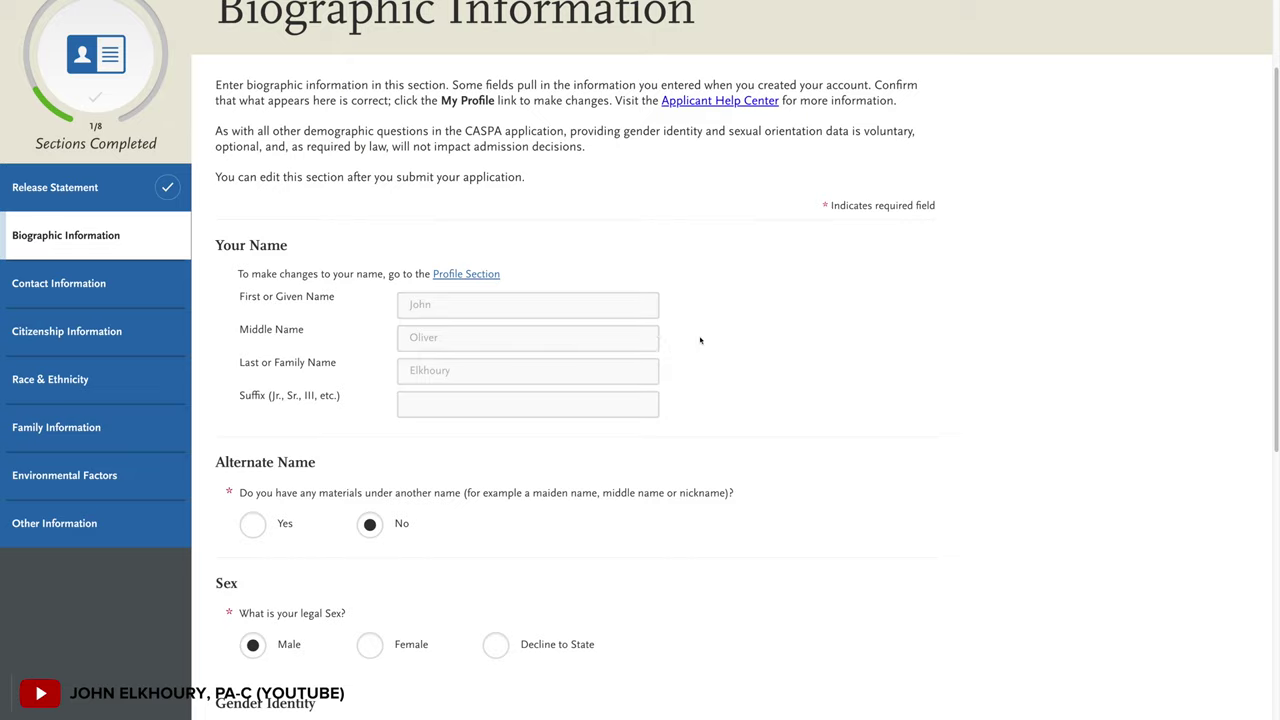
# Step: Scroll past Biographic Information and bring up the Citizenship Information section
pyautogui.scroll(-2, 700, 340)
pyautogui.scroll(-3, 700, 340)
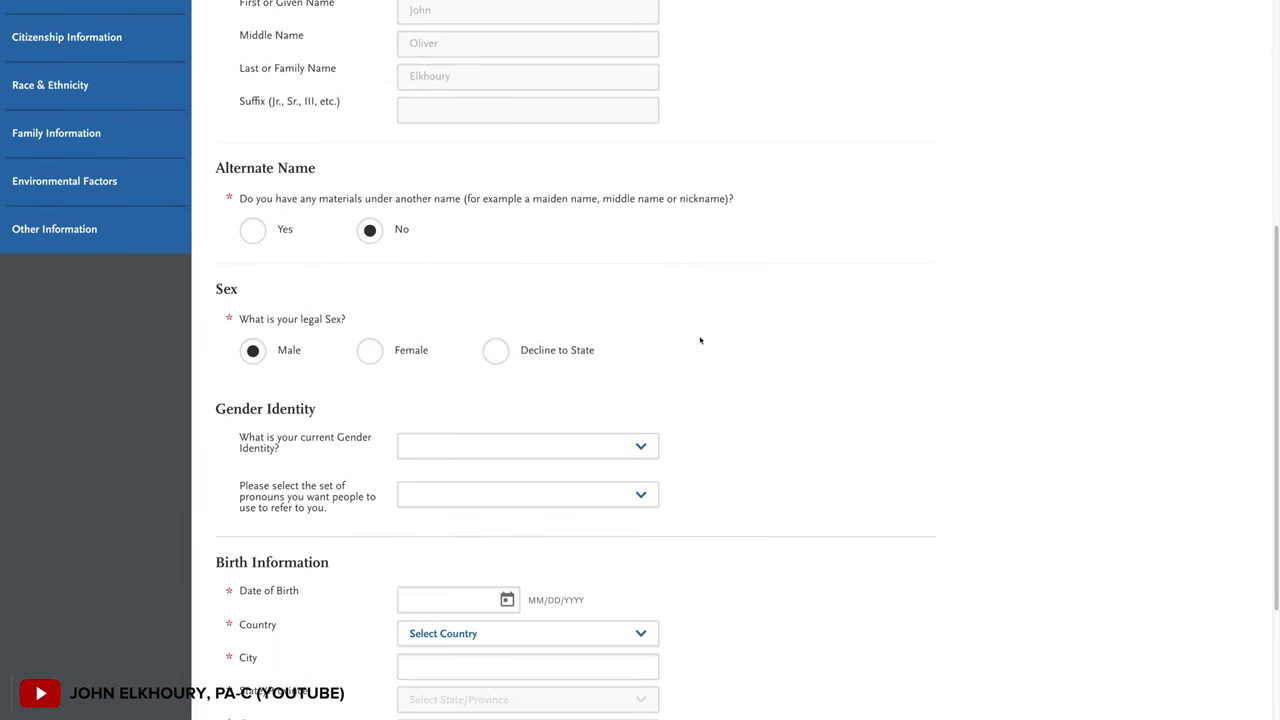
pyautogui.scroll(-4, 700, 340)
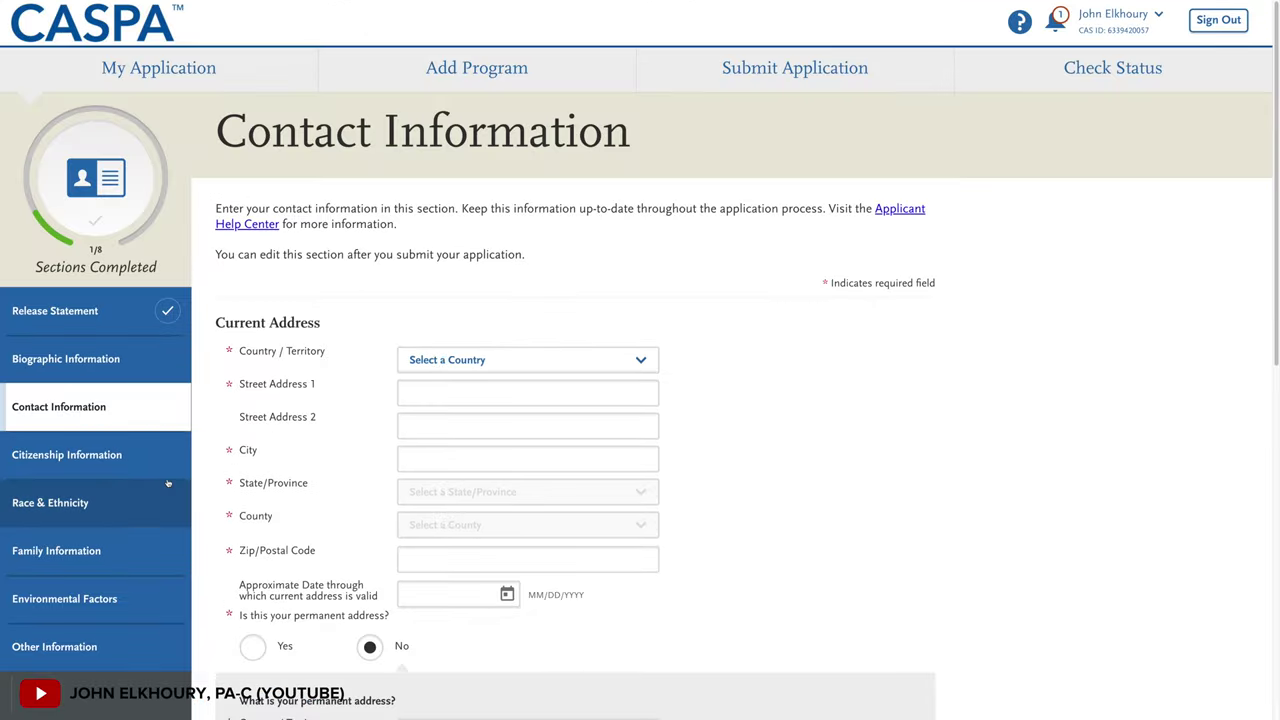
pyautogui.click(141, 473)
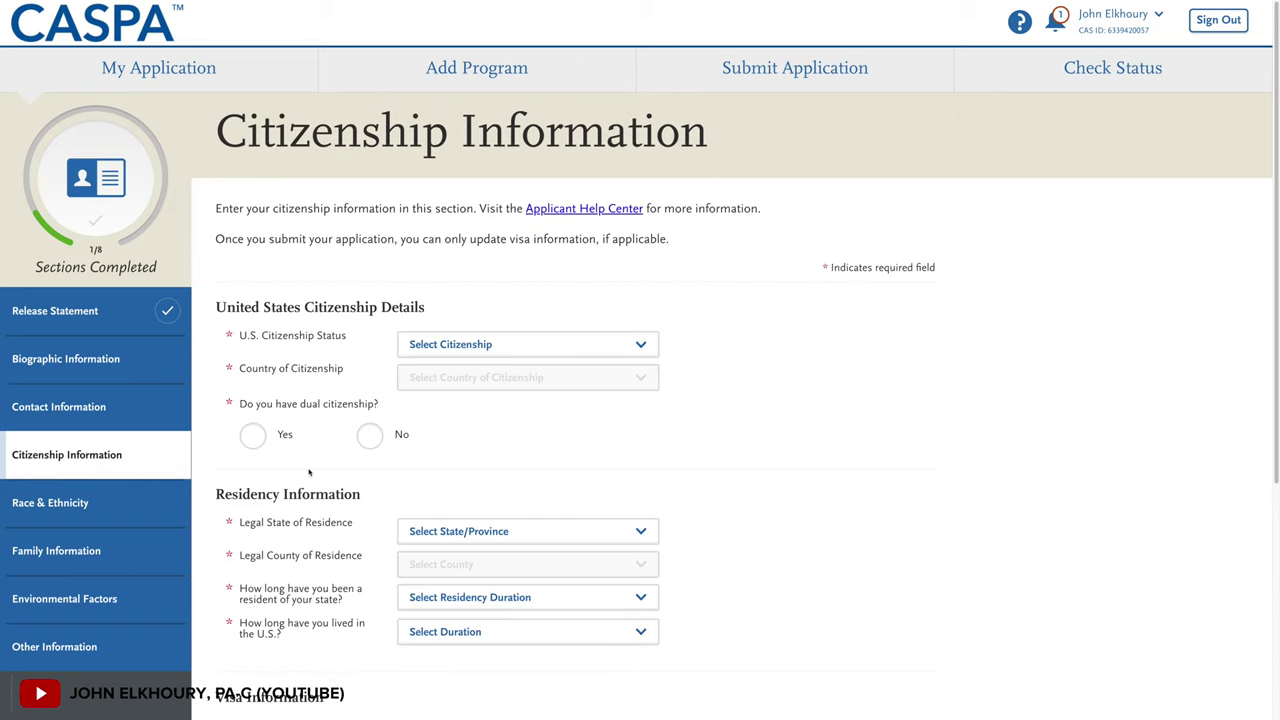
pyautogui.scroll(-1, 309, 472)
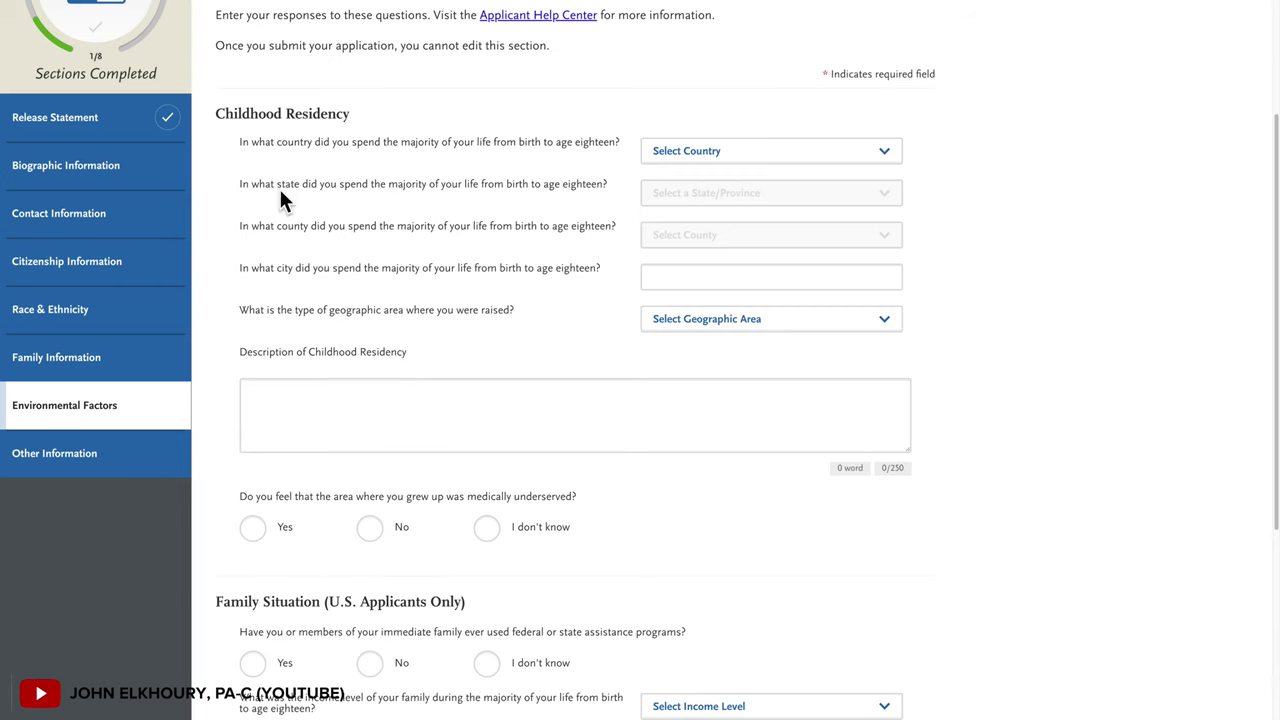
# Step: Highlight the childhood country and medically underserved area questions, then confirm a first language
pyautogui.moveTo(380, 143); pyautogui.dragTo(623, 143)
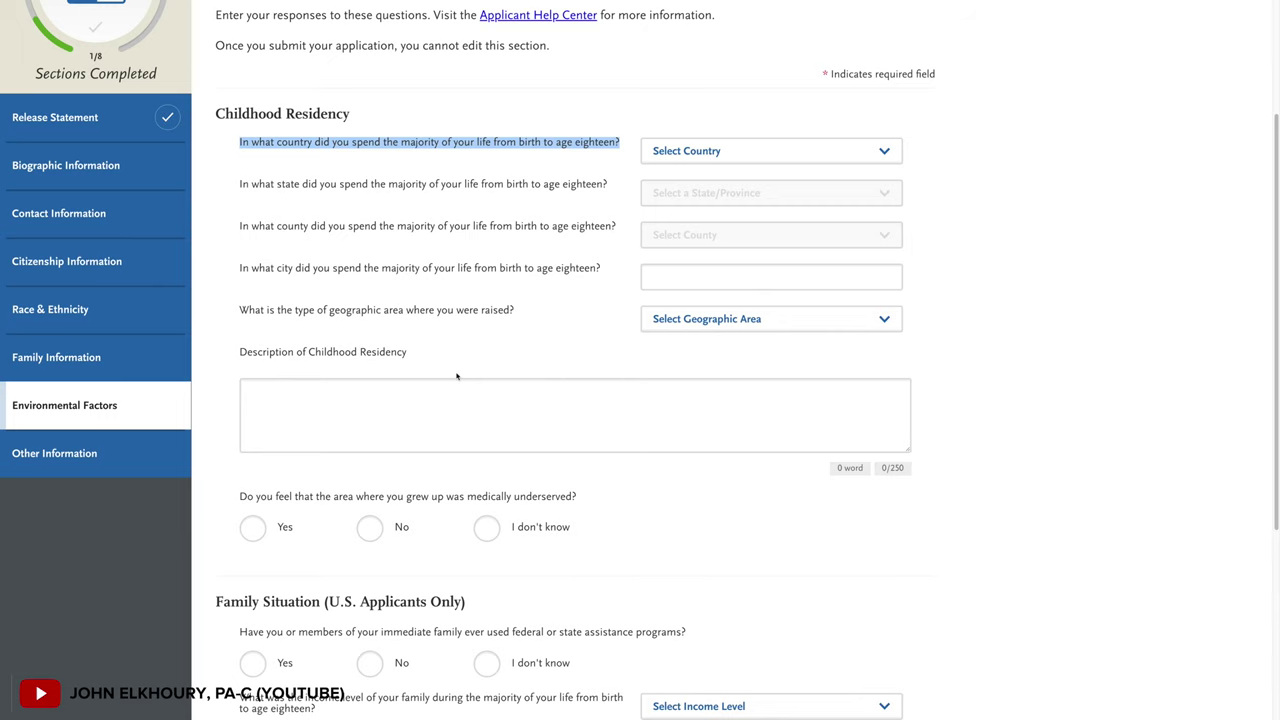
pyautogui.moveTo(578, 497); pyautogui.dragTo(264, 498)
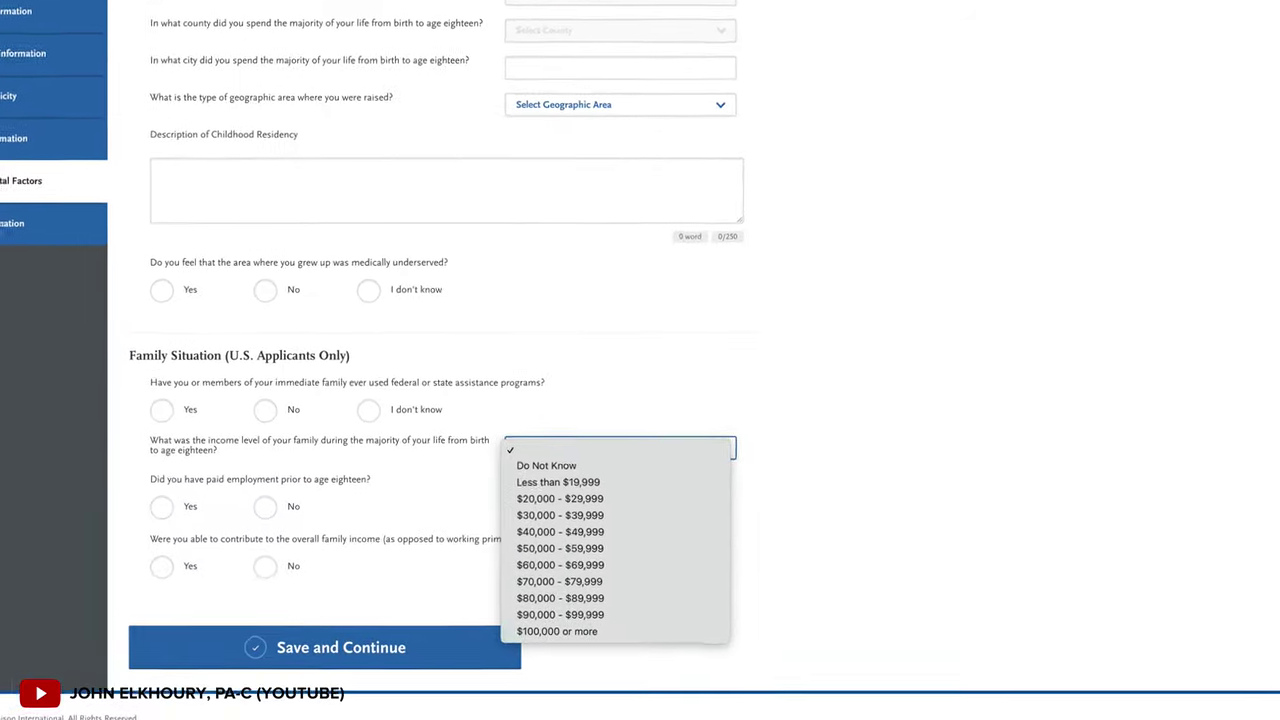
pyautogui.click(399, 500)
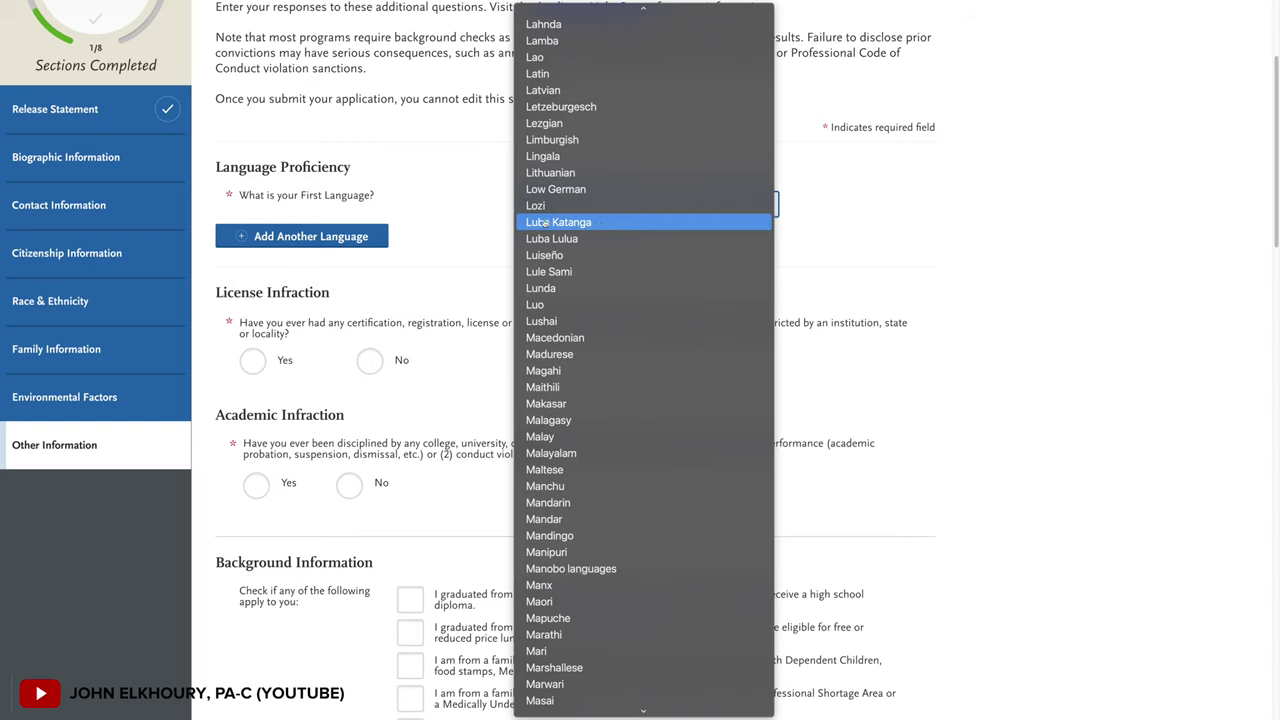
pyautogui.press('Return')
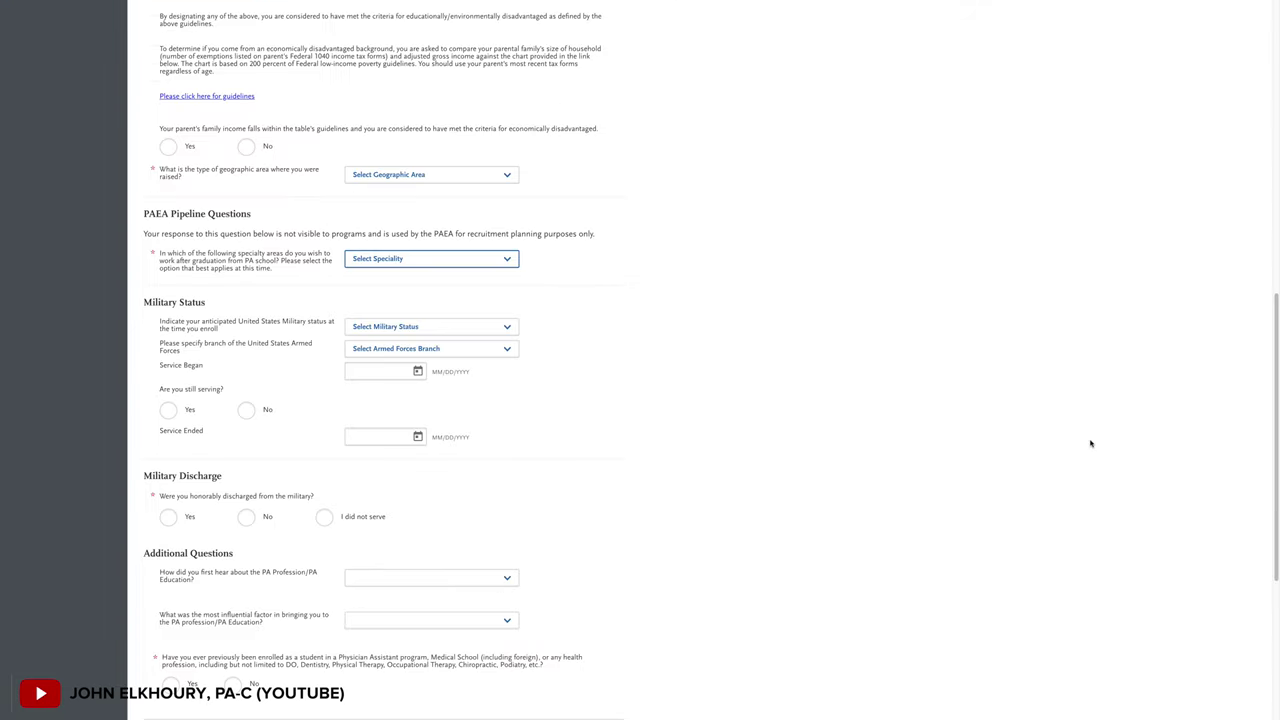